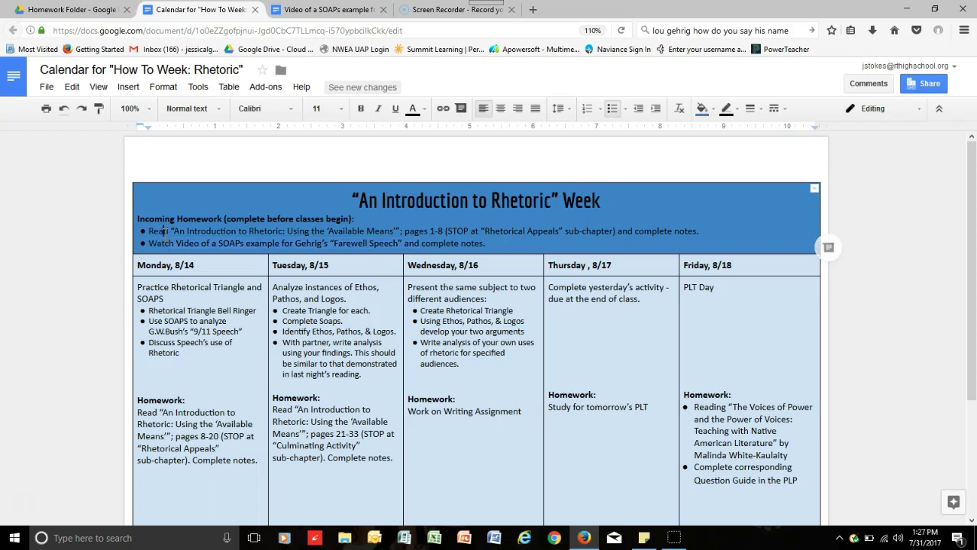
Highlight the pages 1-8 reading line and the SOAPs video homework line in the calendar.
{"action": "left_click_drag", "start_coordinate": [164, 231], "coordinate": [406, 230]}
{"action": "left_click", "coordinate": [433, 231]}
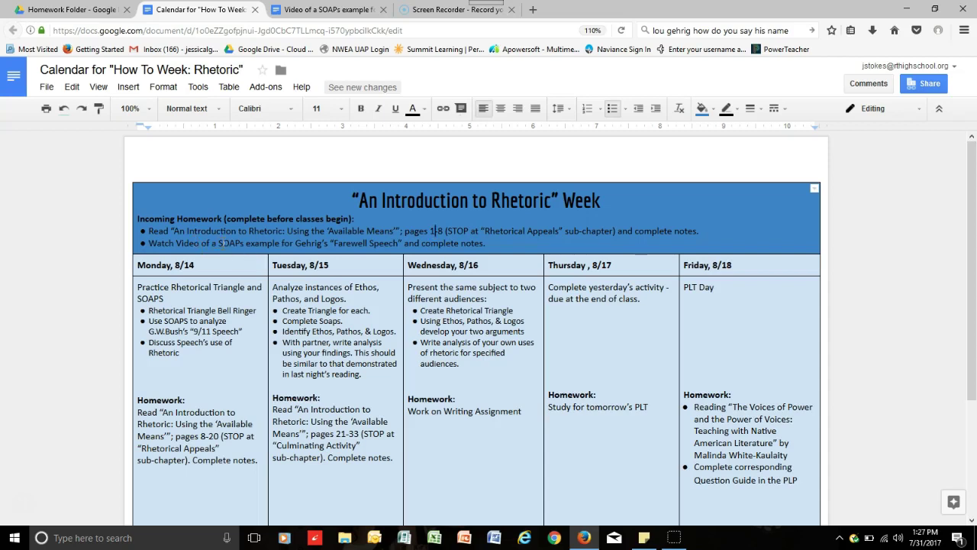
{"action": "left_click_drag", "start_coordinate": [220, 243], "coordinate": [252, 243]}
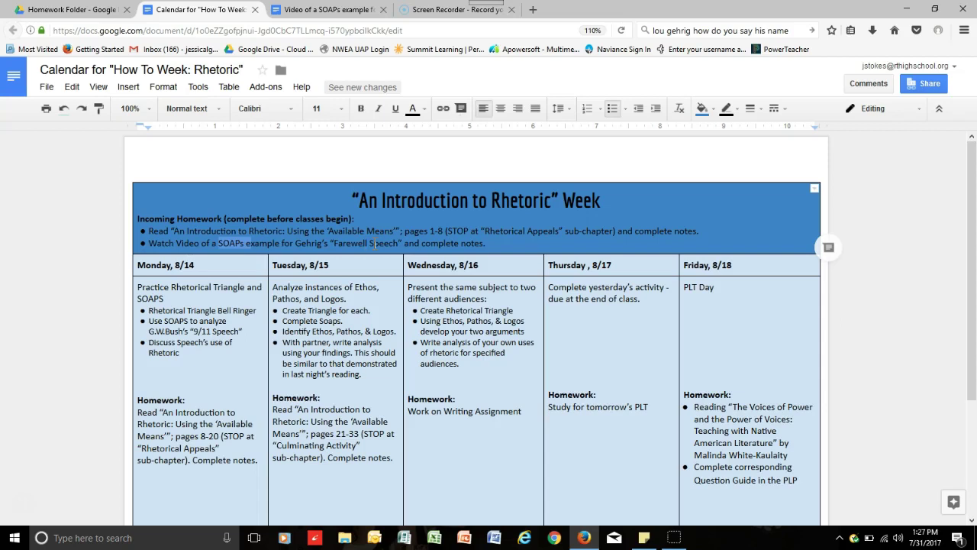
{"action": "left_click", "coordinate": [342, 11]}
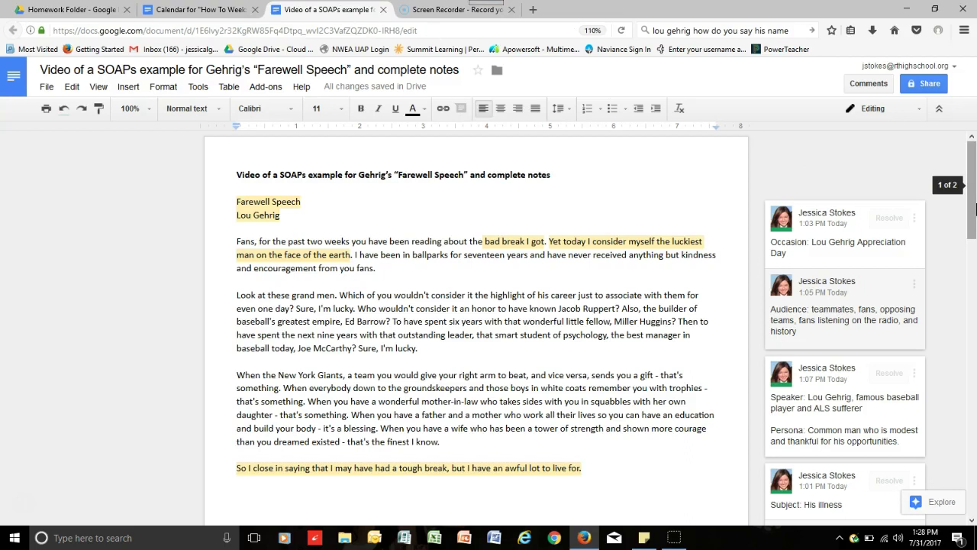
{"action": "scroll", "coordinate": [975, 229], "scroll_direction": "down", "scroll_amount": 2}
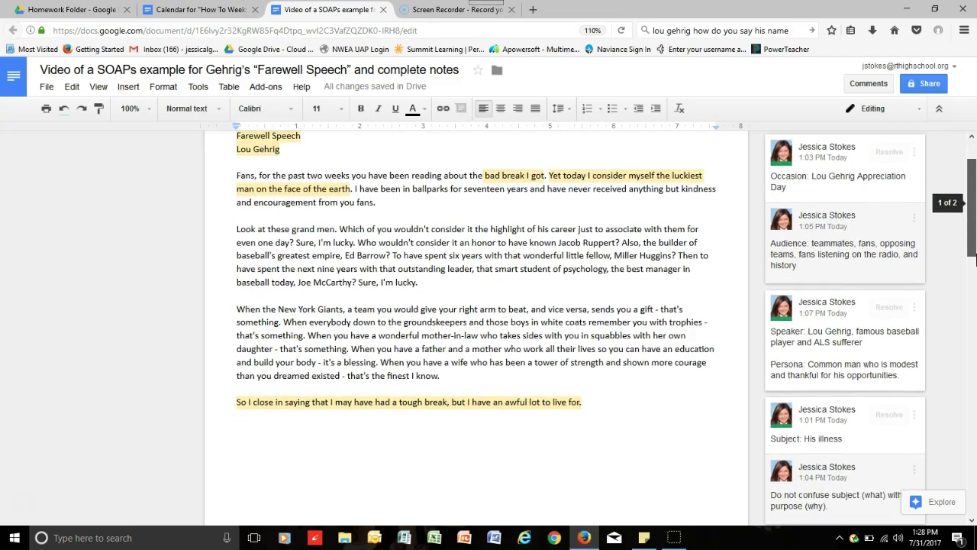
{"action": "scroll", "coordinate": [975, 259], "scroll_direction": "down", "scroll_amount": 10}
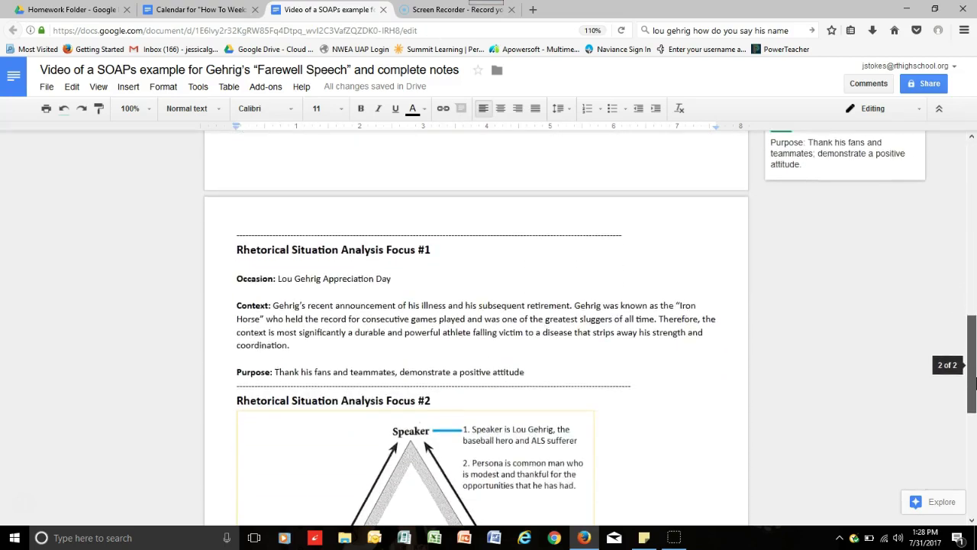
{"action": "left_click_drag", "start_coordinate": [975, 382], "coordinate": [976, 398]}
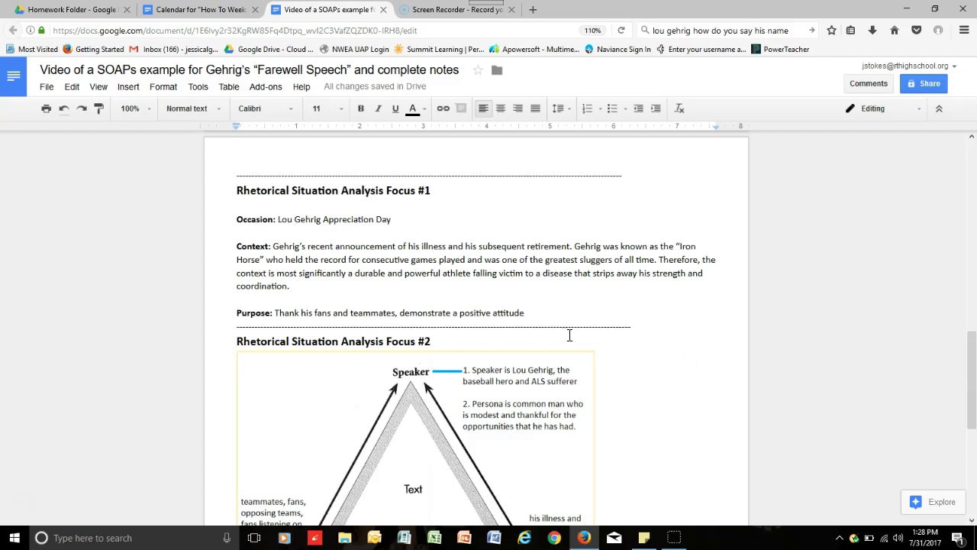
{"action": "left_click_drag", "start_coordinate": [233, 223], "coordinate": [398, 219]}
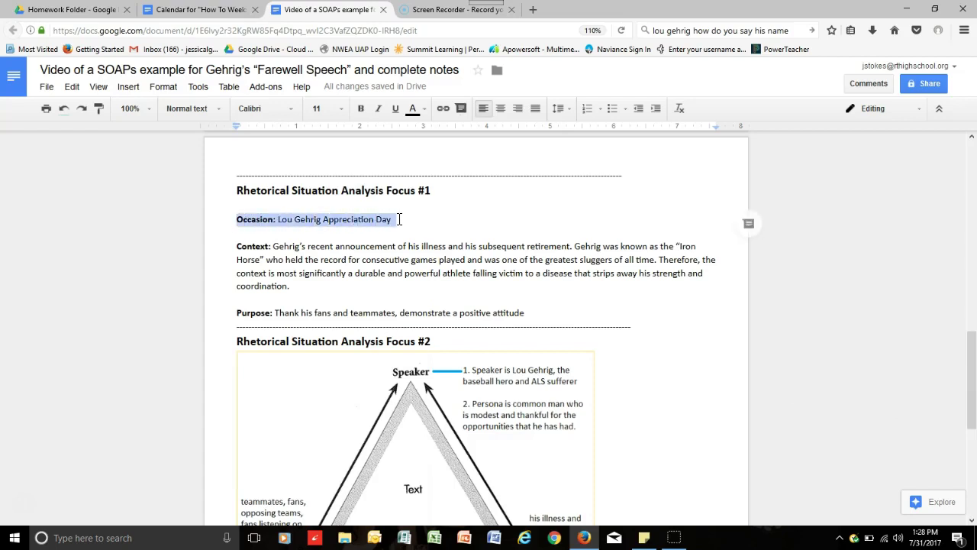
{"action": "left_click", "coordinate": [397, 220]}
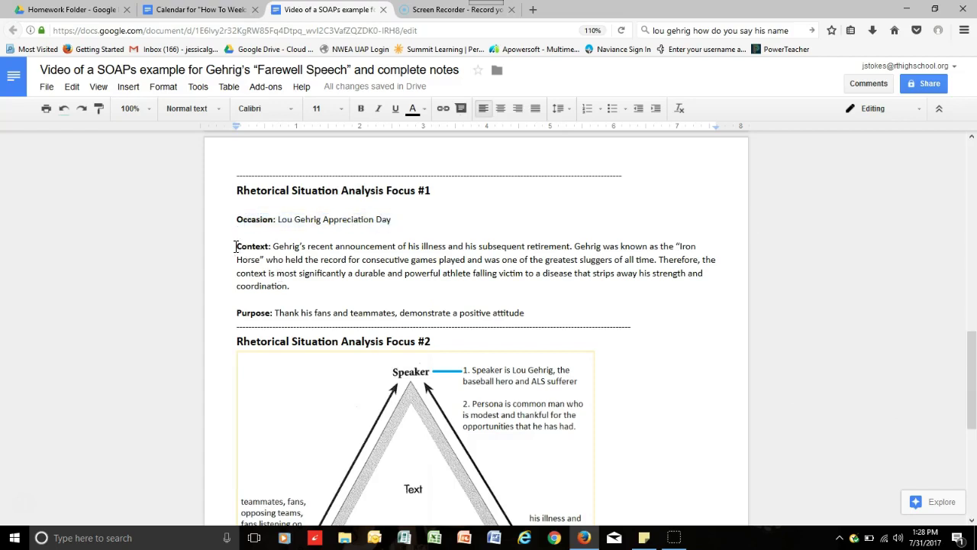
{"action": "left_click_drag", "start_coordinate": [236, 246], "coordinate": [317, 285]}
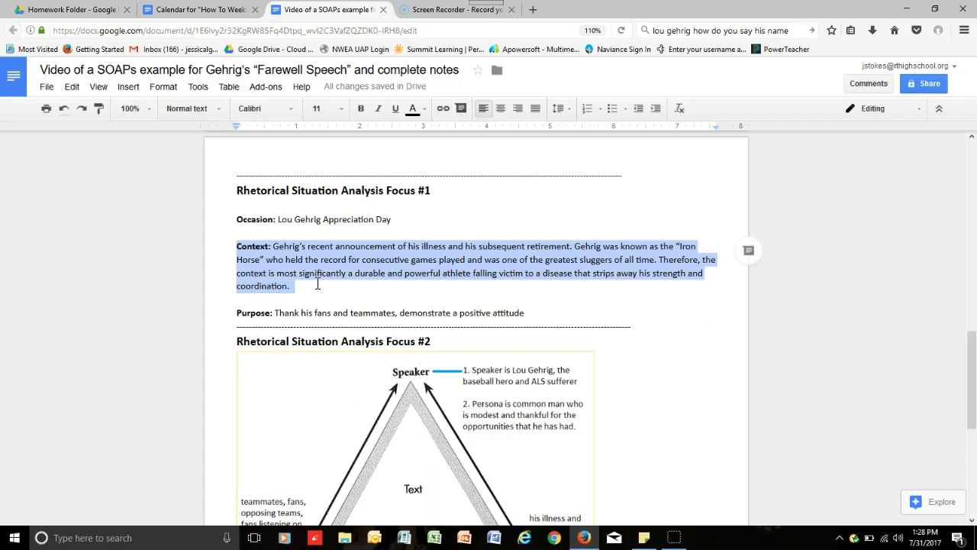
{"action": "left_click", "coordinate": [244, 311]}
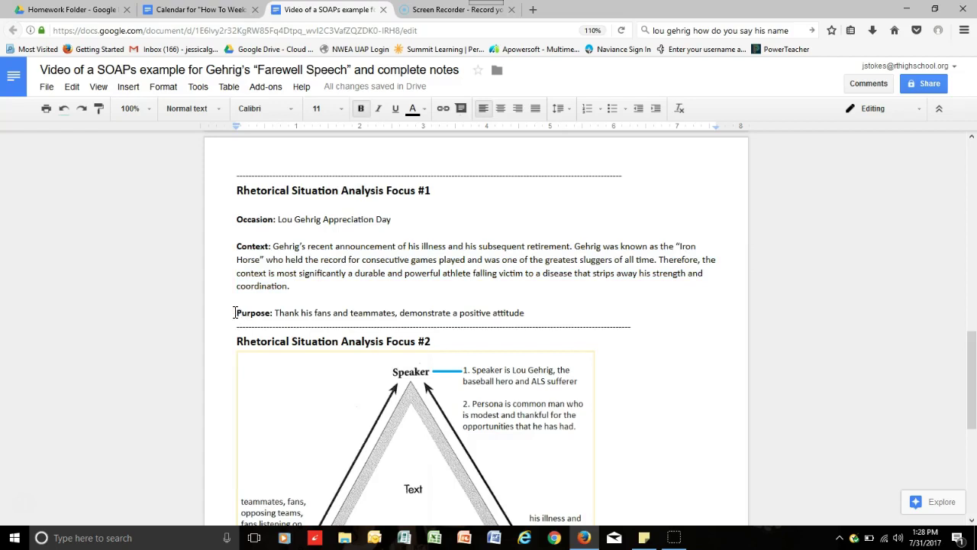
{"action": "left_click_drag", "start_coordinate": [237, 312], "coordinate": [535, 313]}
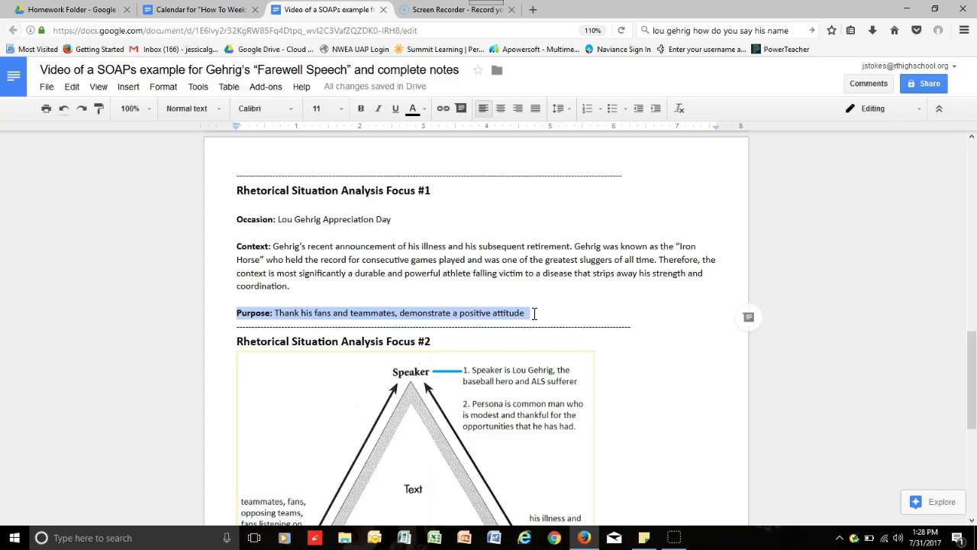
{"action": "left_click", "coordinate": [534, 313]}
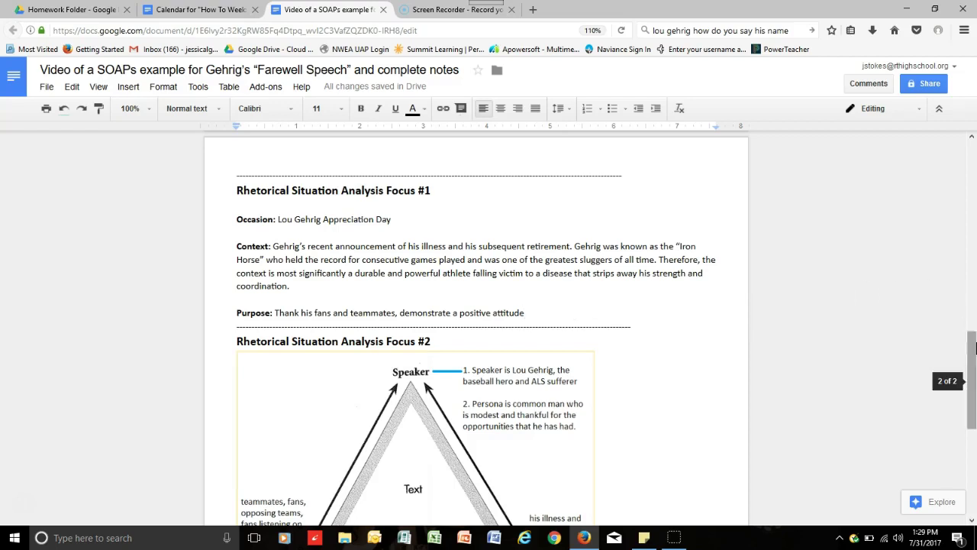
{"action": "left_click_drag", "start_coordinate": [973, 374], "coordinate": [974, 409]}
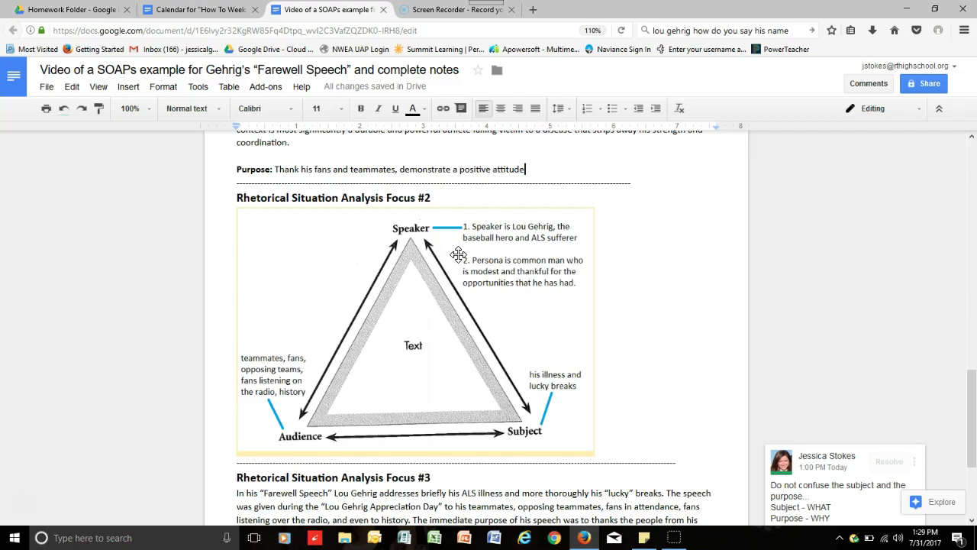
Show the comment warning not to confuse the subject (what) with the purpose (why).
{"action": "scroll", "coordinate": [971, 441], "scroll_direction": "down", "scroll_amount": 1}
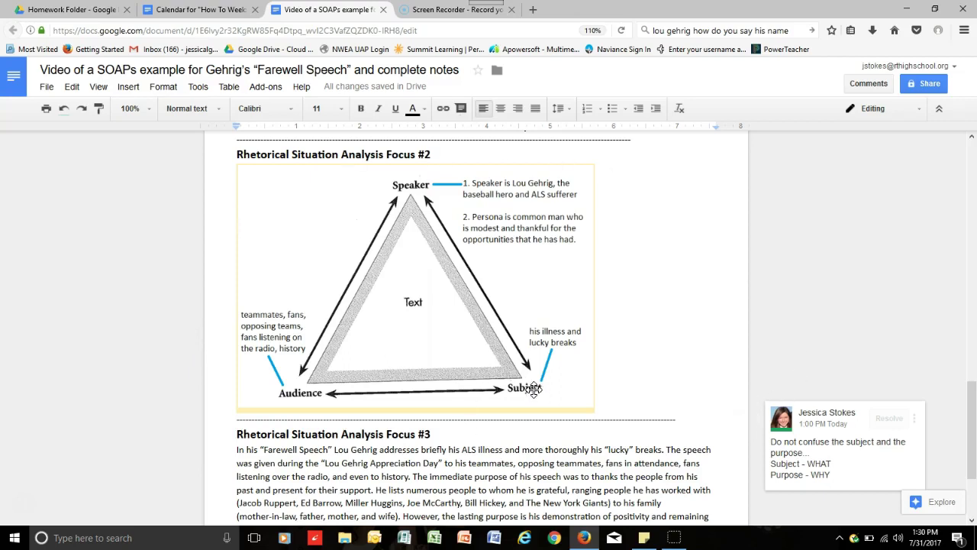
{"action": "left_click", "coordinate": [820, 473]}
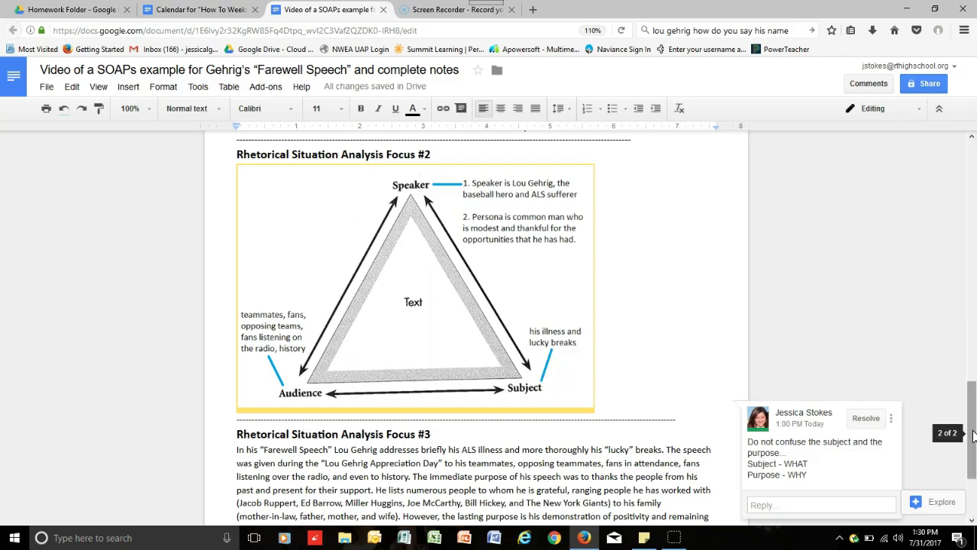
{"action": "left_click_drag", "start_coordinate": [974, 435], "coordinate": [975, 365]}
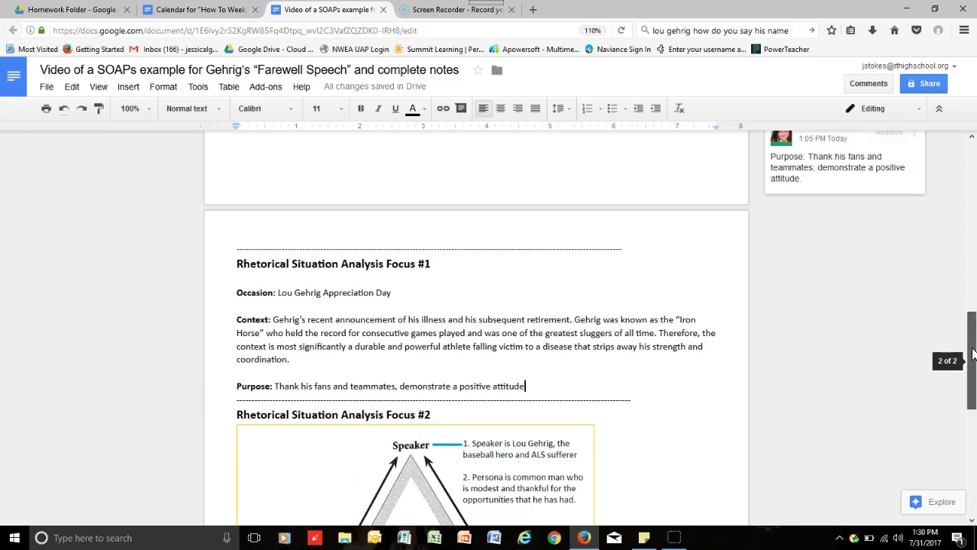
{"action": "left_click_drag", "start_coordinate": [974, 358], "coordinate": [974, 405]}
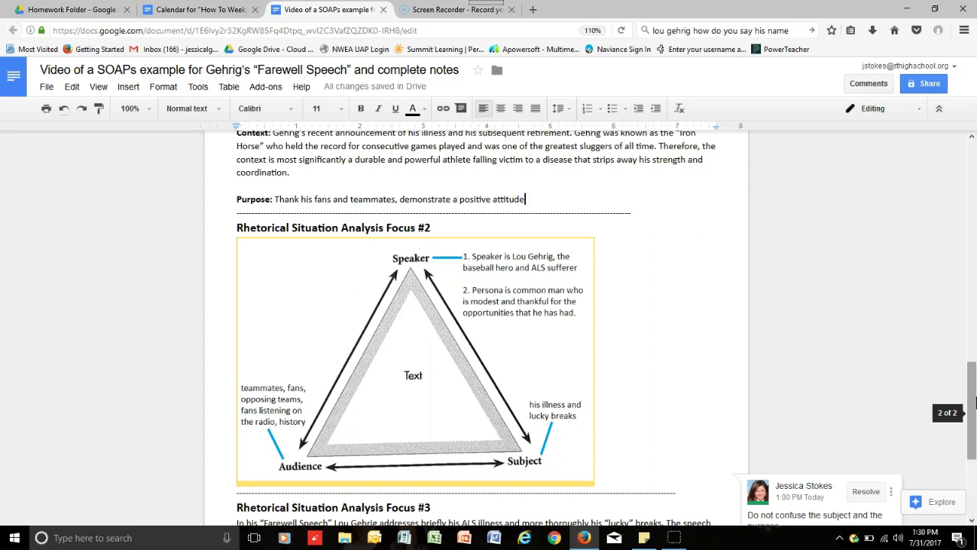
Return to the top and show the 'bad break I got' comment: Subject: His illness.
{"action": "left_click_drag", "start_coordinate": [976, 402], "coordinate": [964, 188]}
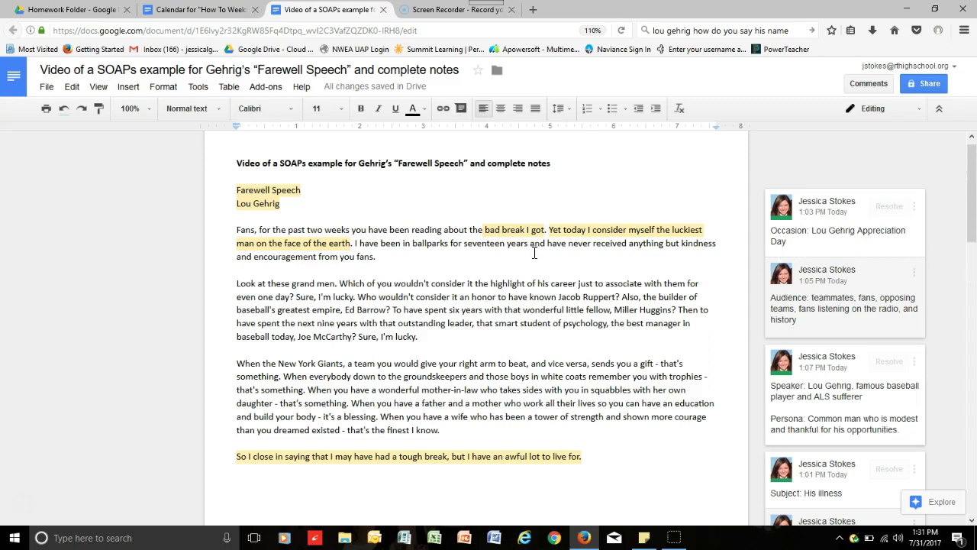
{"action": "left_click", "coordinate": [502, 229]}
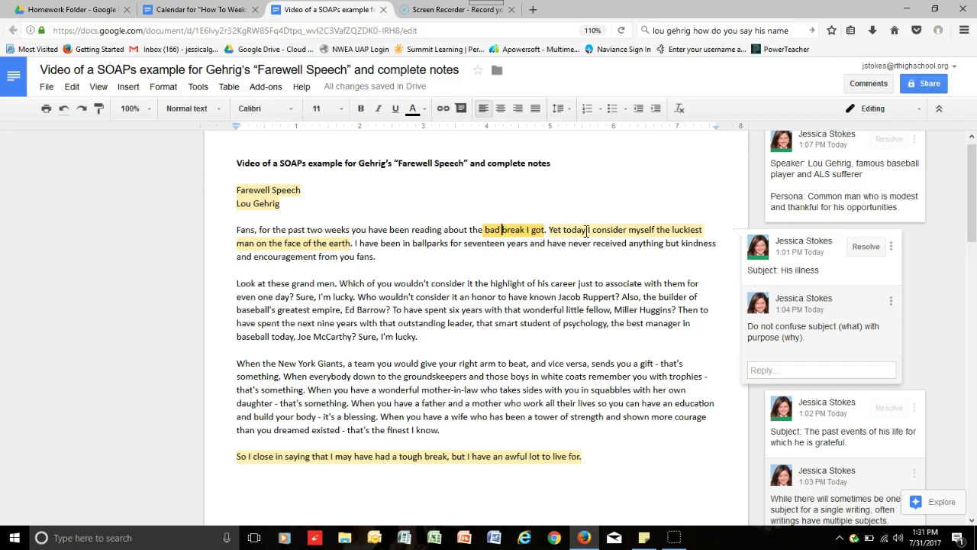
Show the subject comment on 'luckiest man' about past events he is grateful for.
{"action": "left_click", "coordinate": [586, 230]}
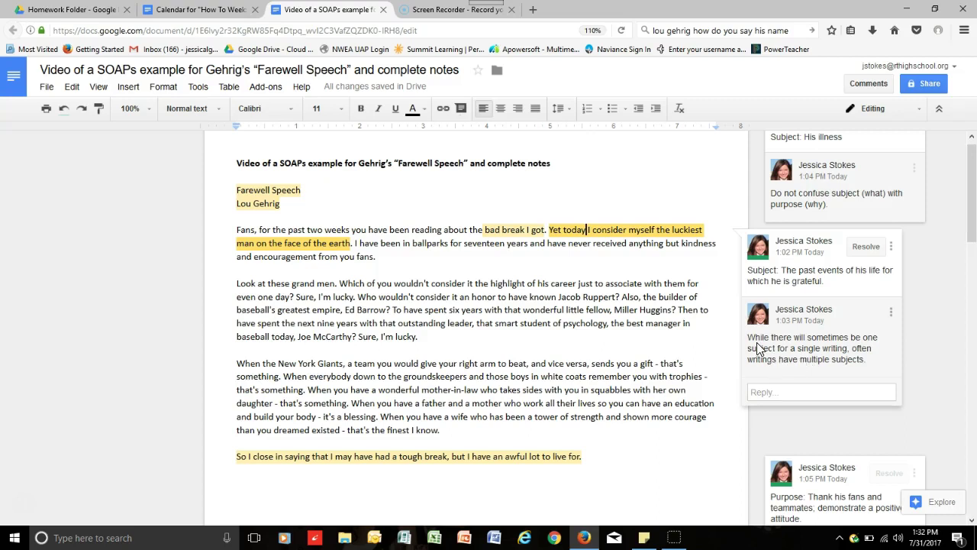
Show the Occasion/Audience comments, then the closing line's Purpose comment about thanking fans.
{"action": "left_click", "coordinate": [255, 191]}
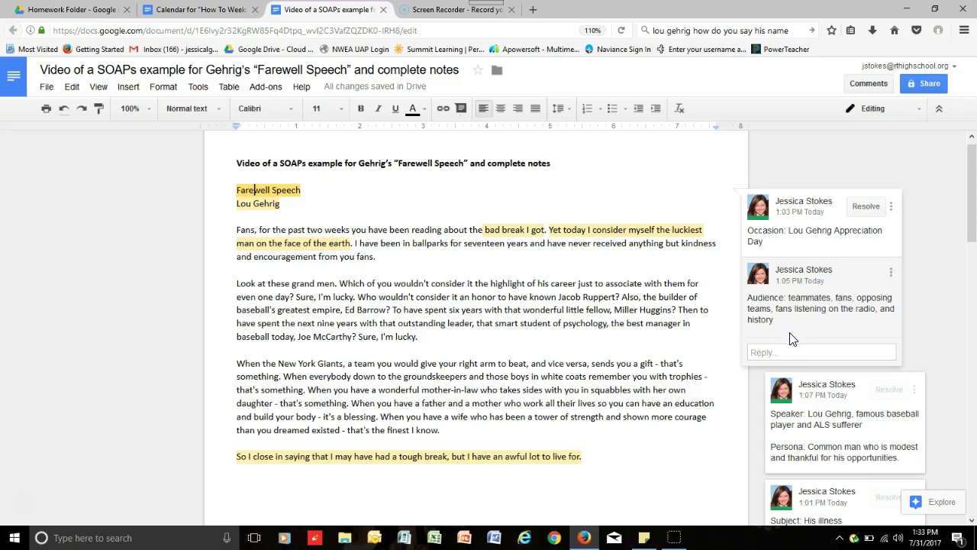
{"action": "left_click", "coordinate": [402, 456]}
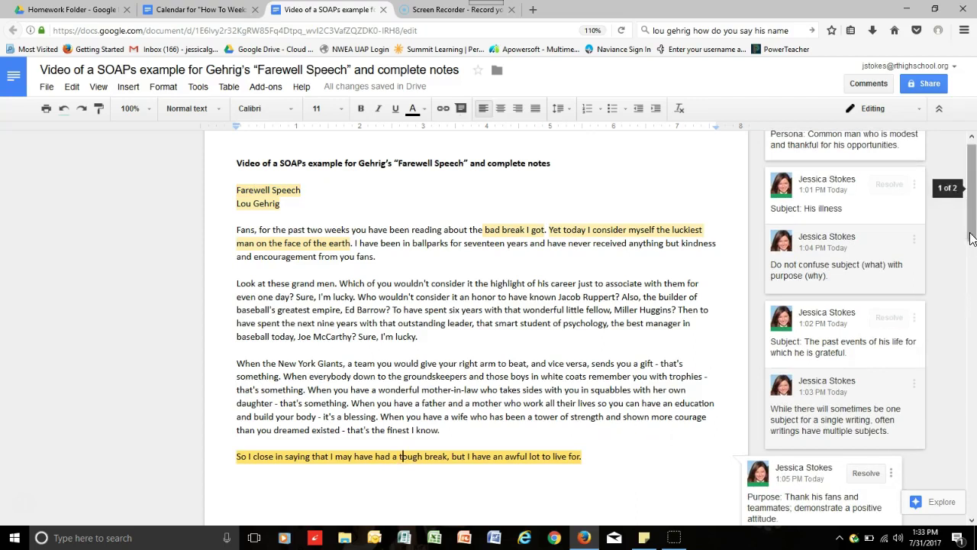
{"action": "scroll", "coordinate": [972, 233], "scroll_direction": "down", "scroll_amount": 3}
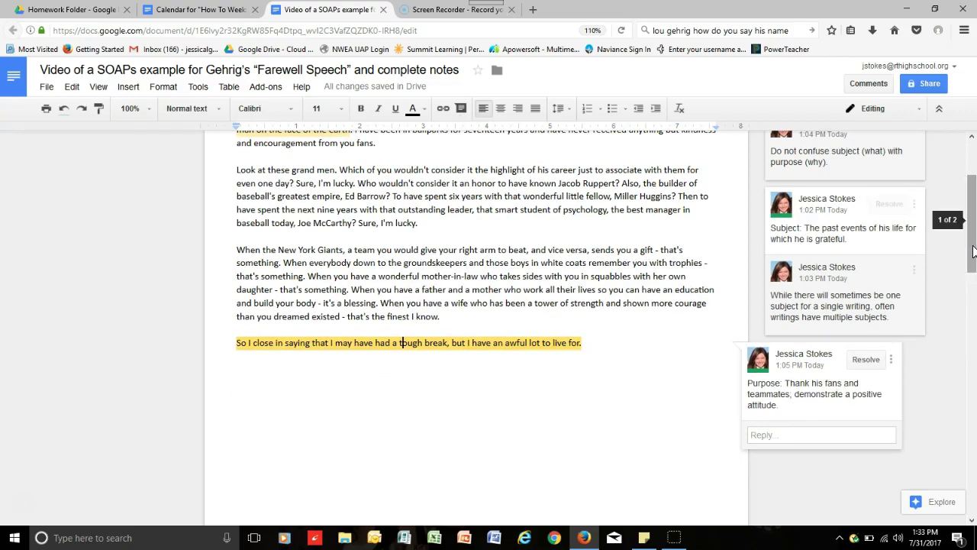
Show the Speaker and Persona comment on 'Lou Gehrig': baseball player, modest common man.
{"action": "left_click_drag", "start_coordinate": [972, 248], "coordinate": [972, 214]}
{"action": "left_click", "coordinate": [254, 214]}
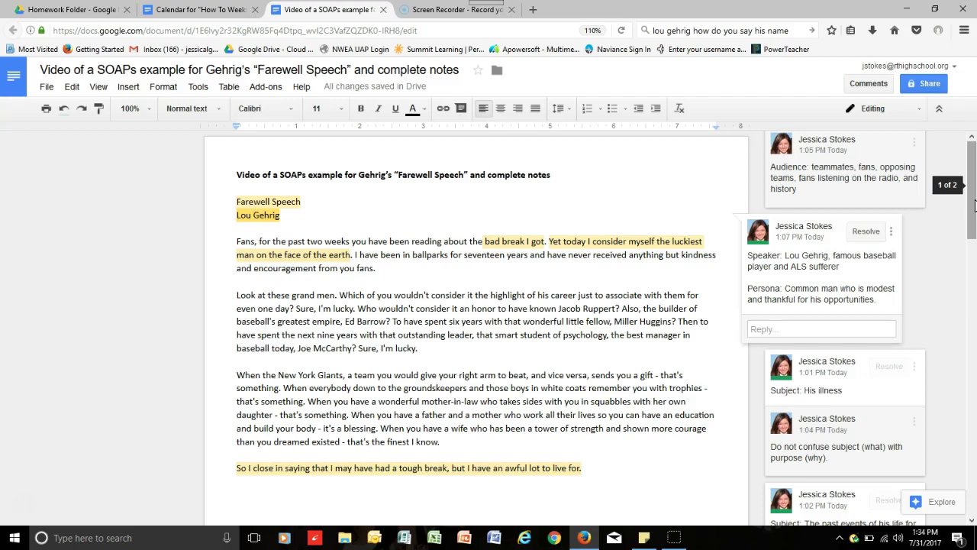
Scroll past Focus #1 and #2 to the Focus #3 Rhetorical Situation Analysis paragraph.
{"action": "left_click_drag", "start_coordinate": [974, 205], "coordinate": [973, 303]}
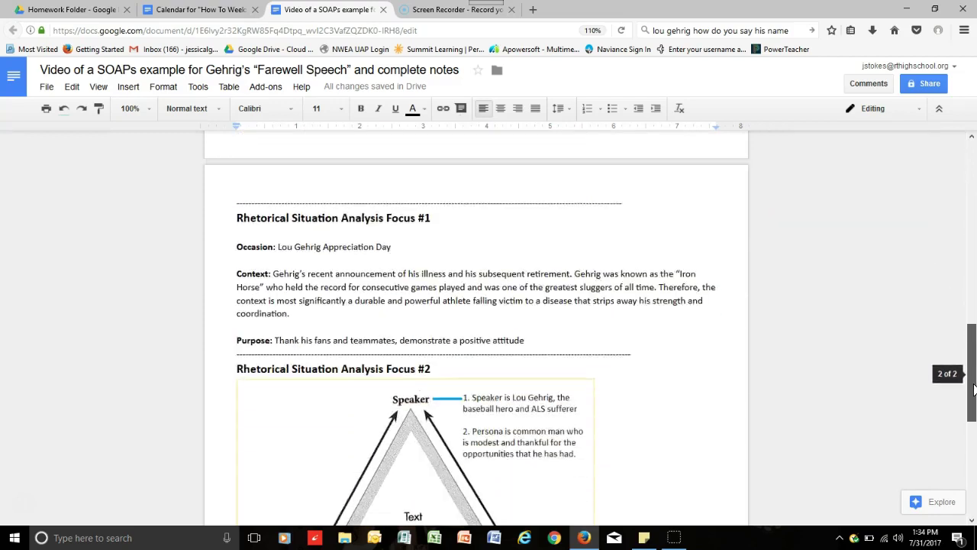
{"action": "left_click_drag", "start_coordinate": [974, 391], "coordinate": [974, 485]}
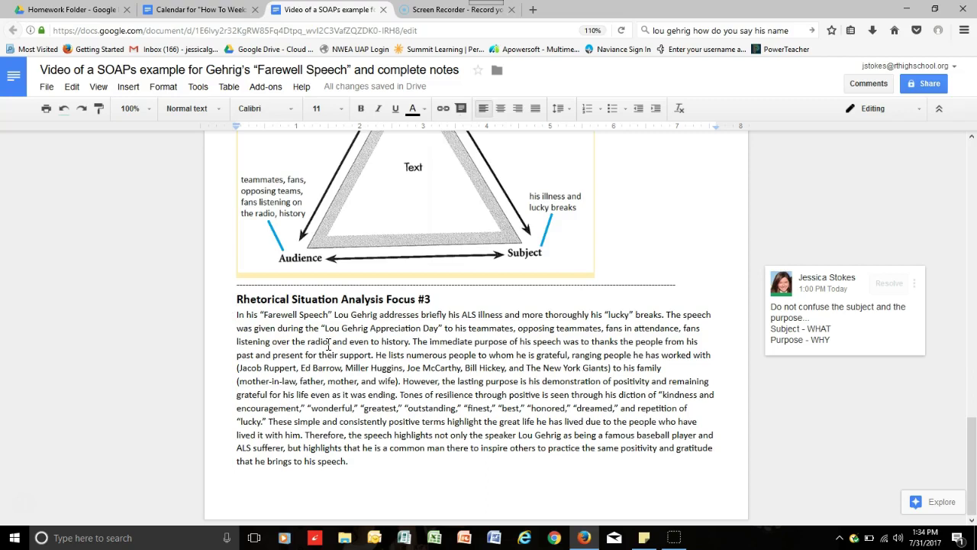
Change 'thanks' to 'thank' and insert 'from' before 'people' in Focus #3.
{"action": "left_click", "coordinate": [617, 341]}
{"action": "key", "text": "BackSpace"}
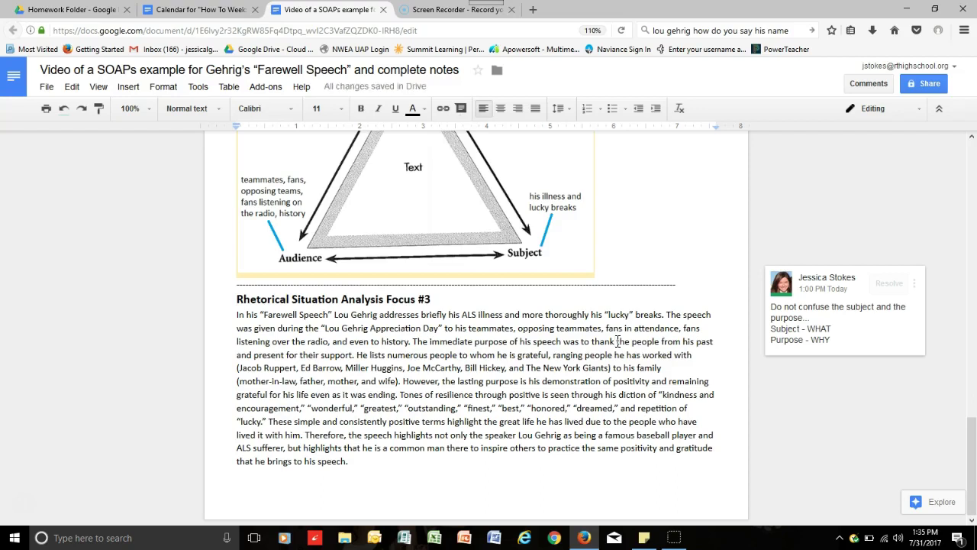
{"action": "left_click", "coordinate": [589, 354]}
{"action": "type", "text": "from"}
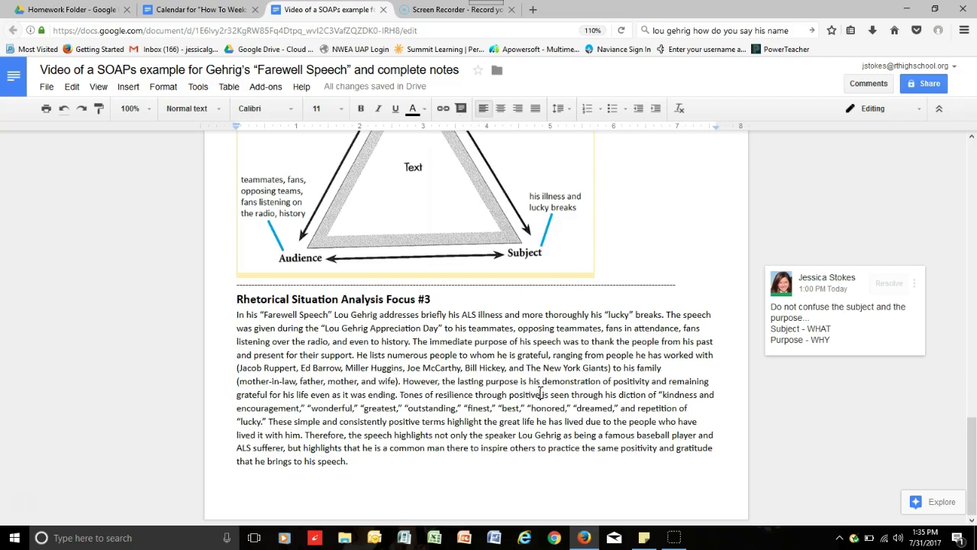
Change 'positive' to 'positivity' and insert 'the' before 'repetition'.
{"action": "left_click", "coordinate": [540, 393]}
{"action": "key", "text": "BackSpace"}
{"action": "type", "text": "ity"}
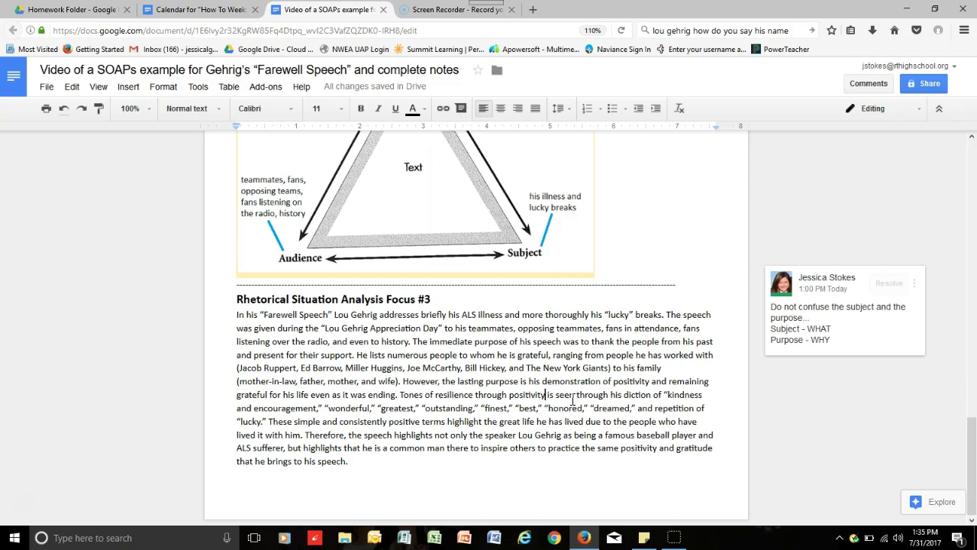
{"action": "left_click", "coordinate": [653, 409]}
{"action": "type", "text": "the"}
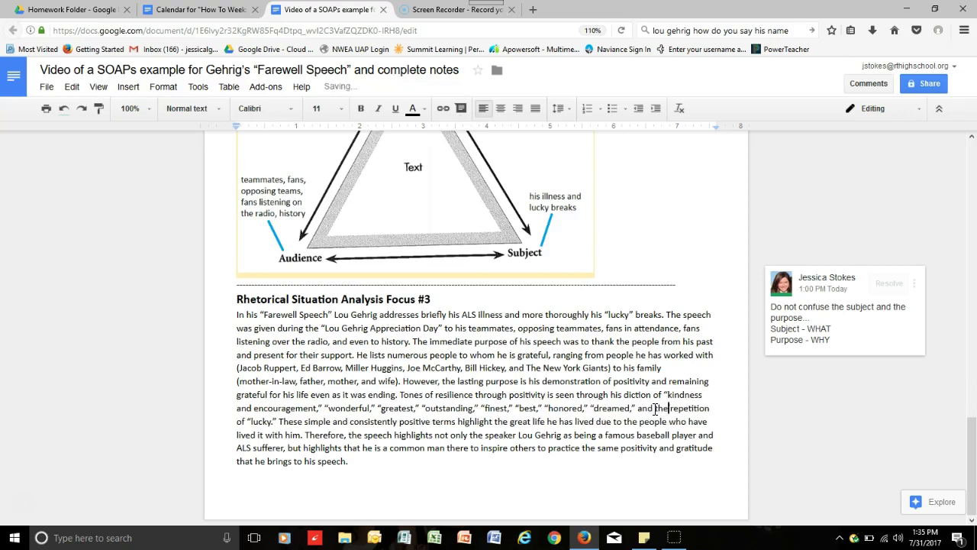